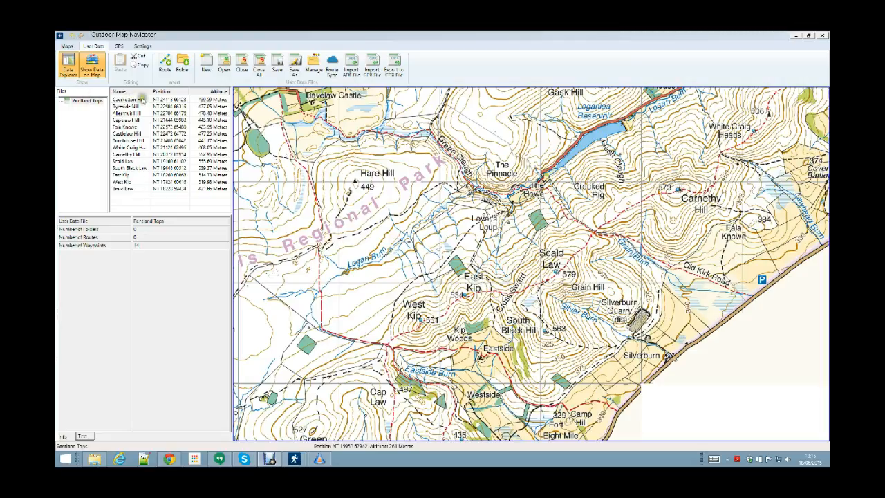
# Export the Pentland Tops file as Pentland Tops.gpx into the Batch folder under Documents
pyautogui.click(80, 102)
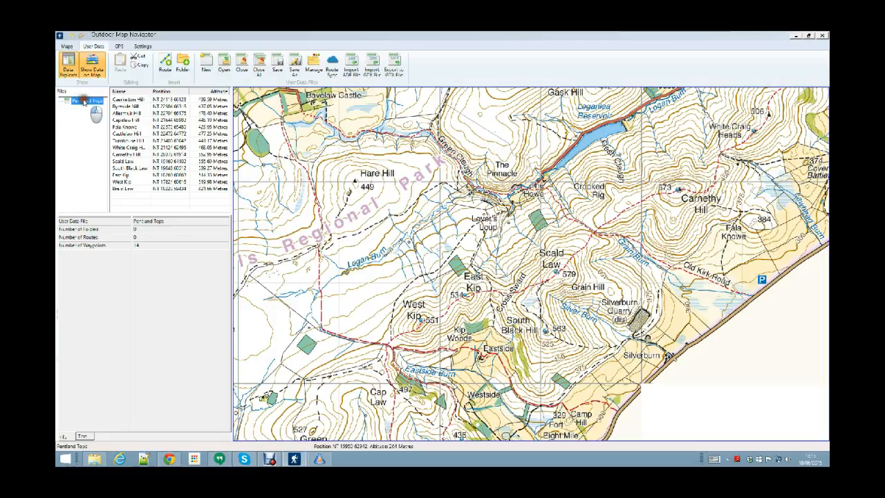
pyautogui.click(394, 65)
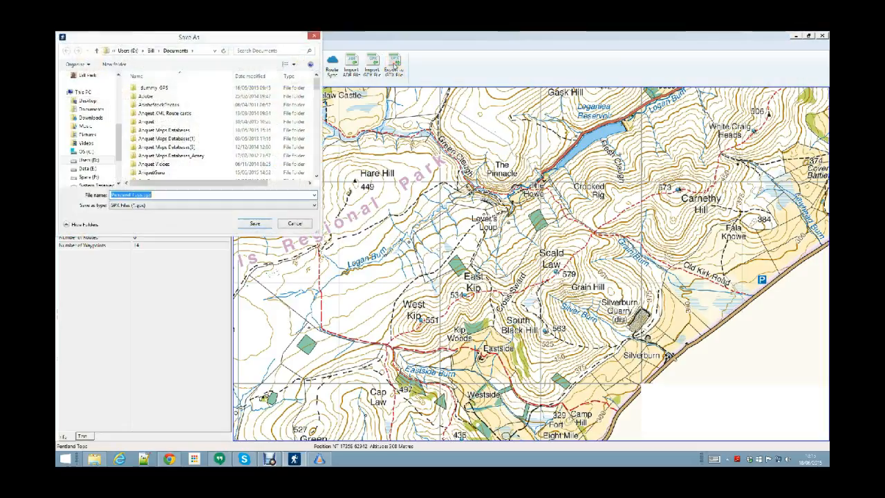
pyautogui.moveTo(316, 83); pyautogui.dragTo(325, 103)
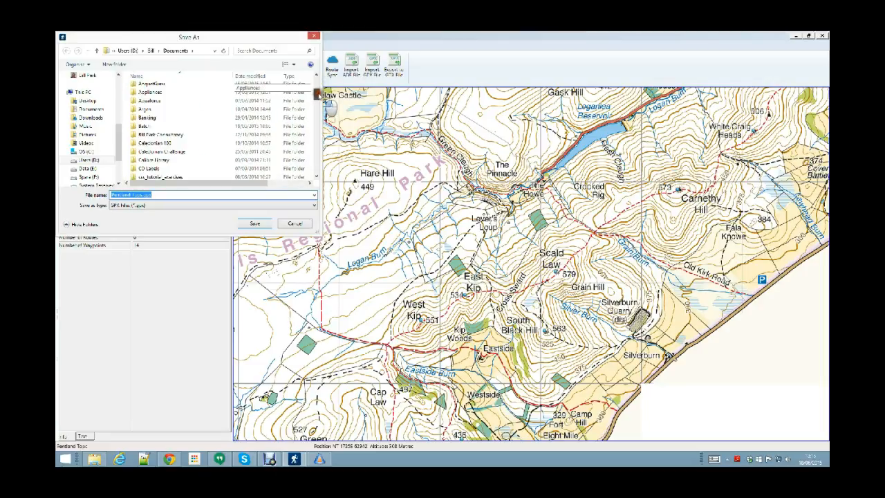
pyautogui.doubleClick(153, 126)
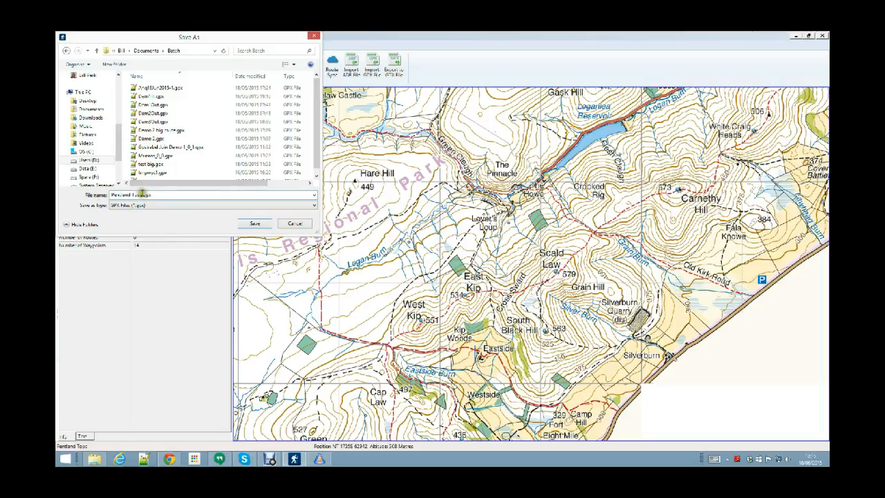
pyautogui.click(255, 224)
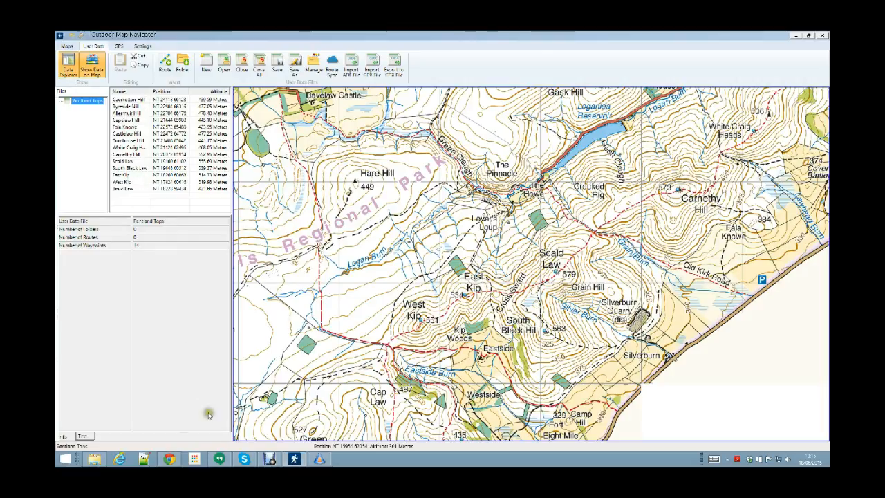
# Switch to GPSBabel and load Pentland Tops.gpx from the Batch folder as the GPX XML input file
pyautogui.click(320, 459)
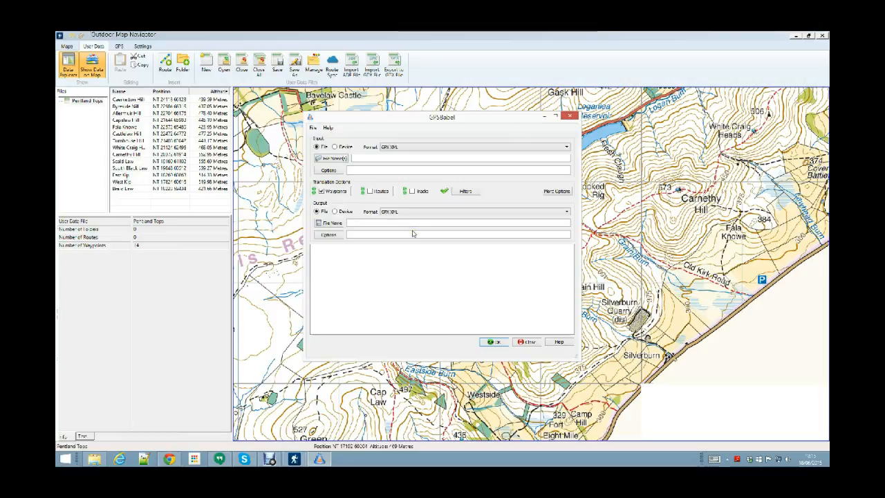
pyautogui.click(336, 159)
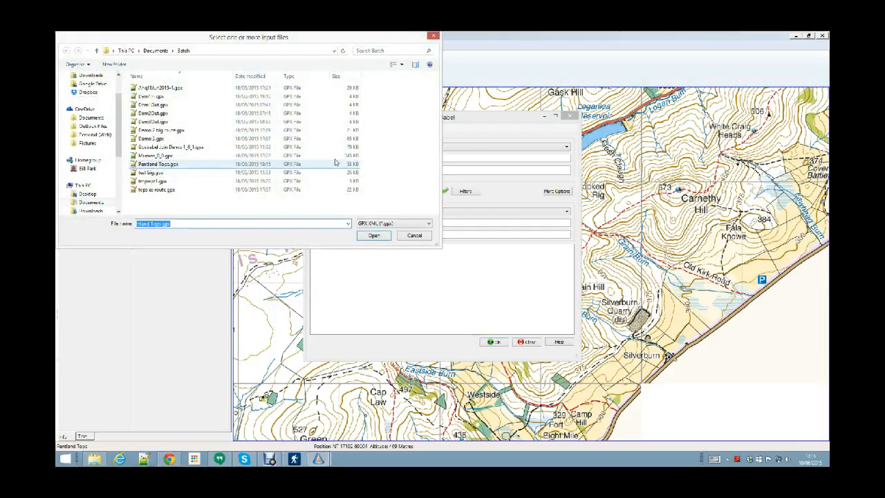
pyautogui.click(170, 165)
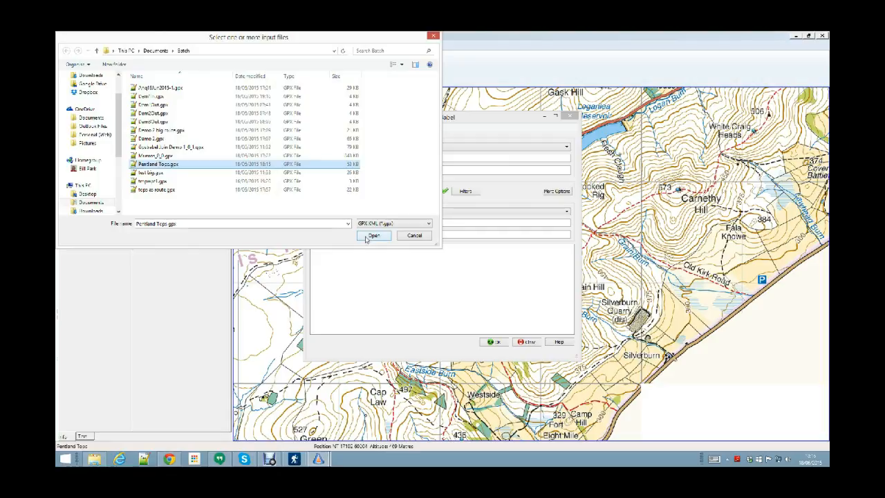
pyautogui.click(372, 235)
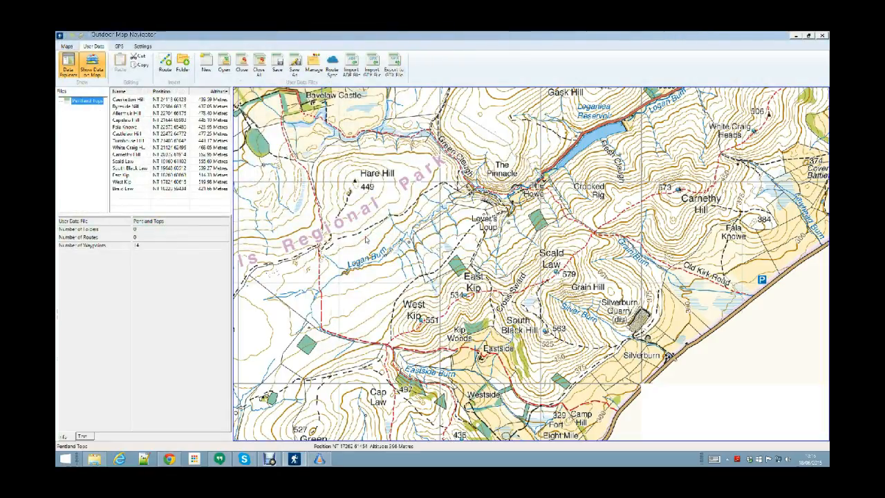
# Set the GPSBabel output file to tops as route.gpx in the Batch folder, replacing the existing file
pyautogui.click(318, 459)
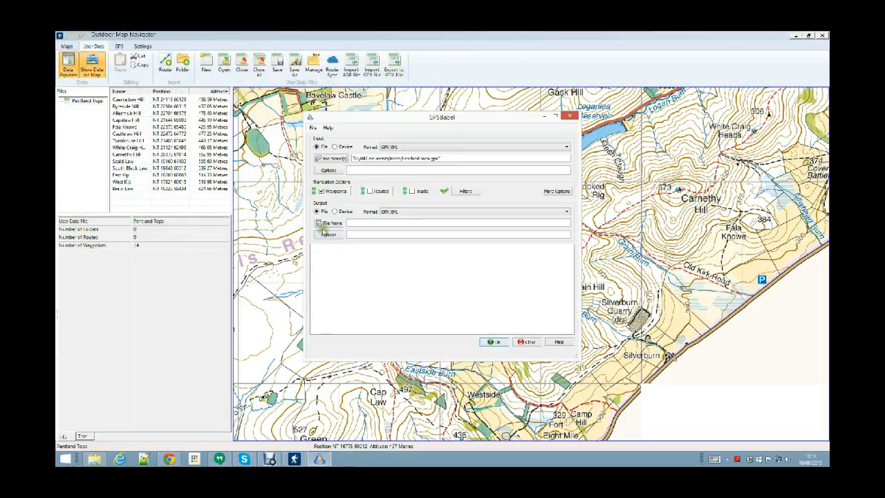
pyautogui.click(327, 224)
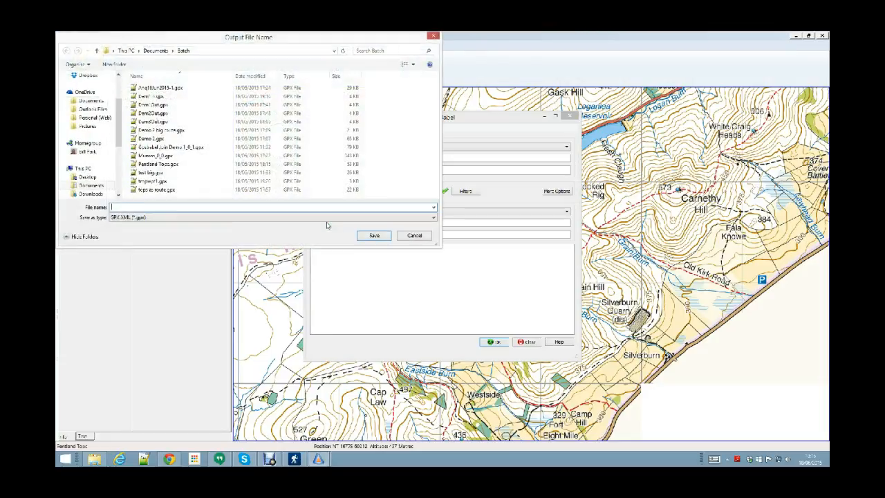
pyautogui.click(156, 190)
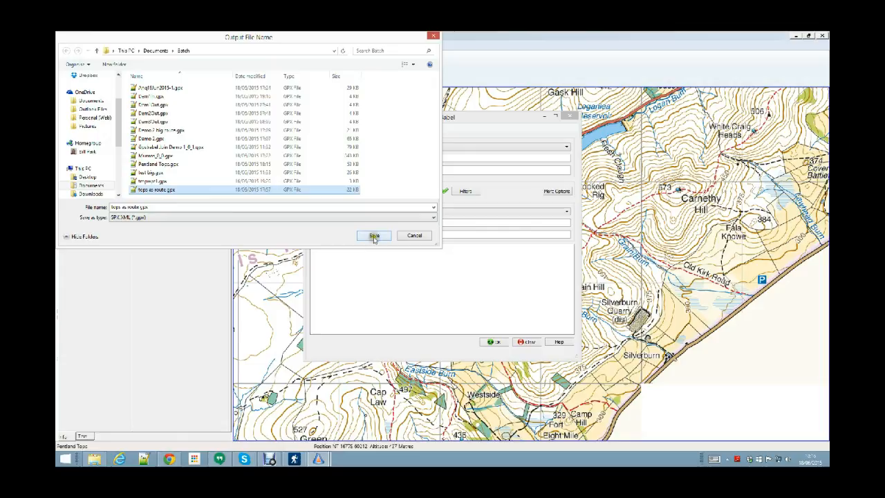
pyautogui.click(374, 237)
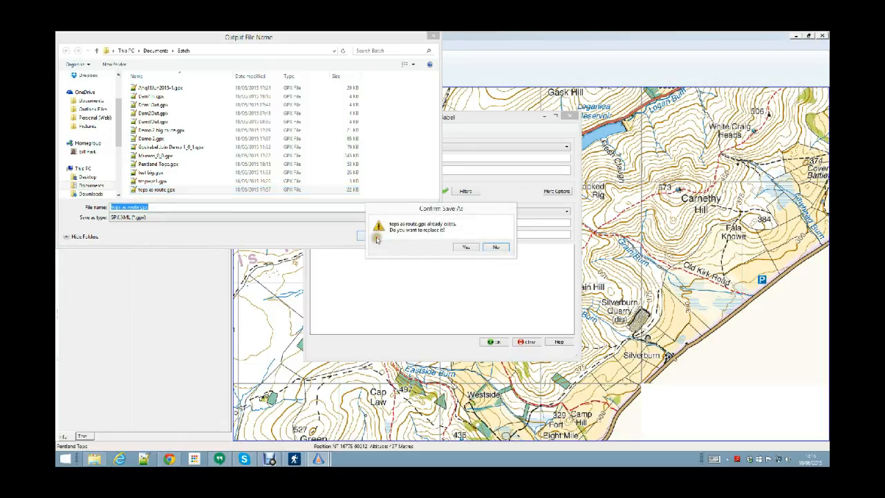
pyautogui.click(468, 247)
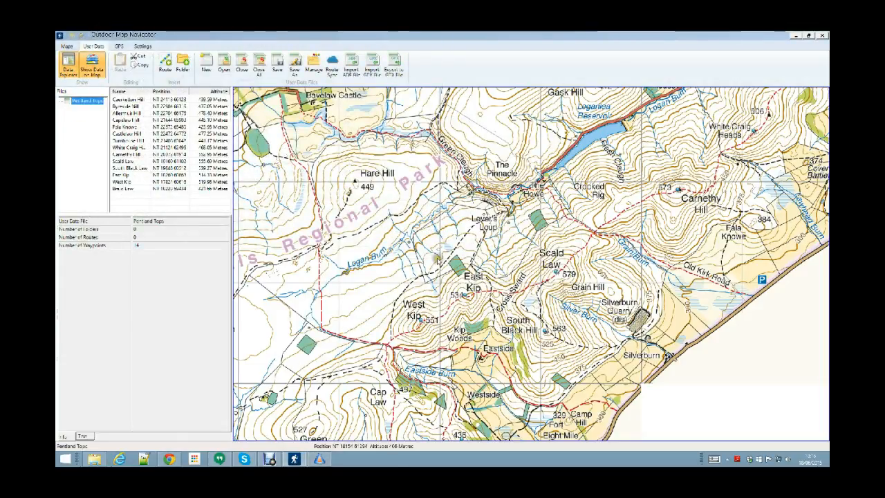
# Apply the miscellaneous filter that transforms Waypoints to Routes with Delete enabled, and run the GPSBabel translation
pyautogui.click(318, 459)
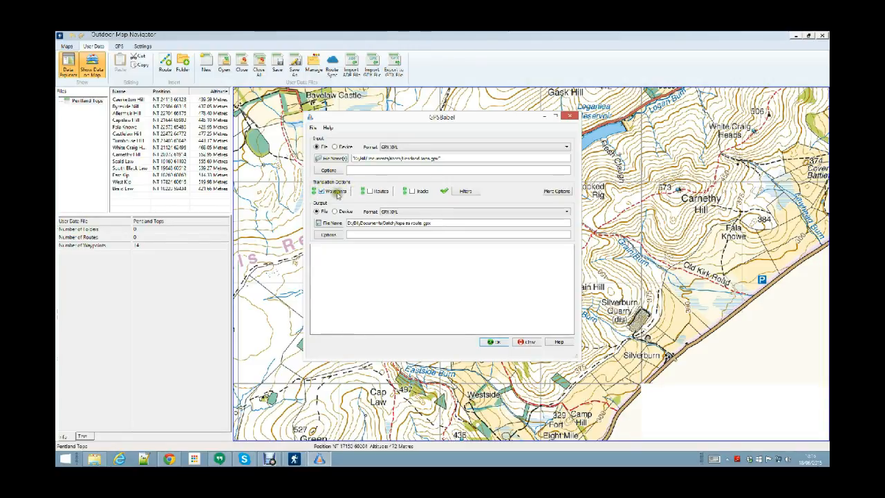
pyautogui.click(466, 193)
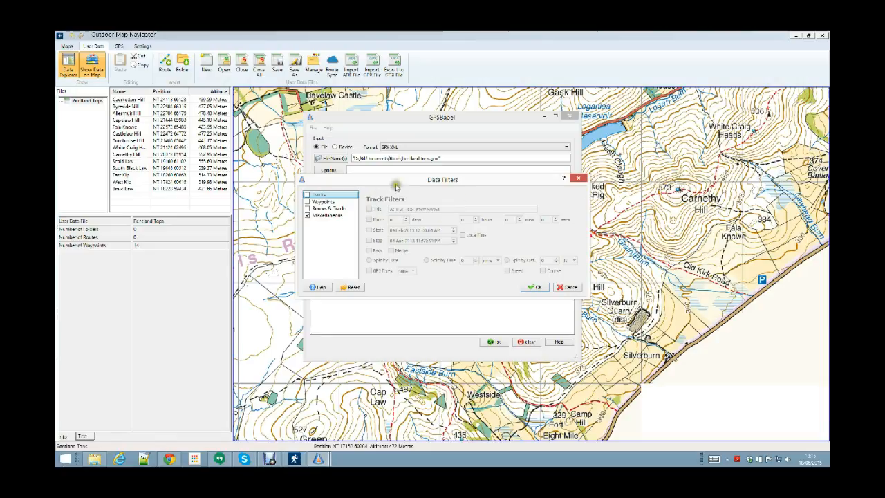
pyautogui.click(329, 216)
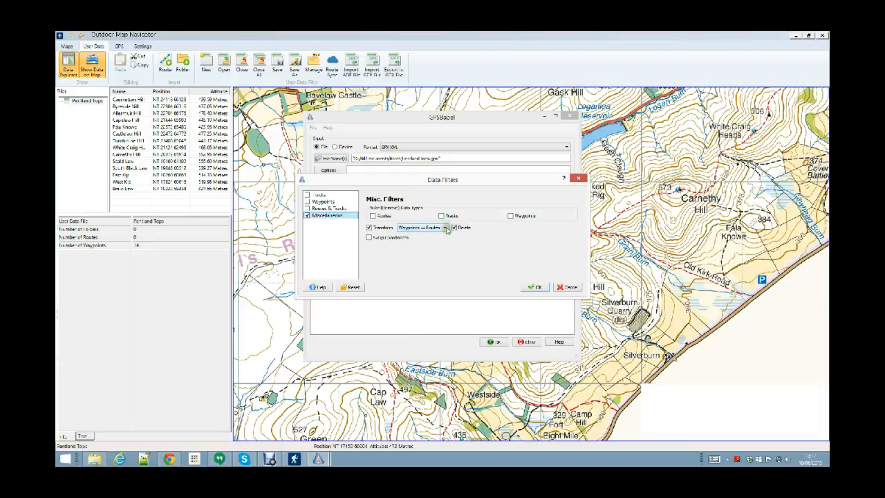
pyautogui.click(445, 228)
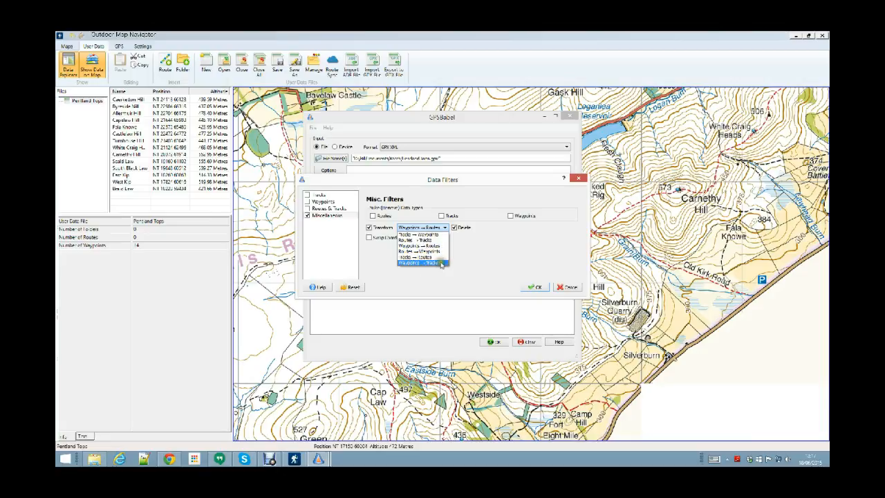
pyautogui.click(428, 227)
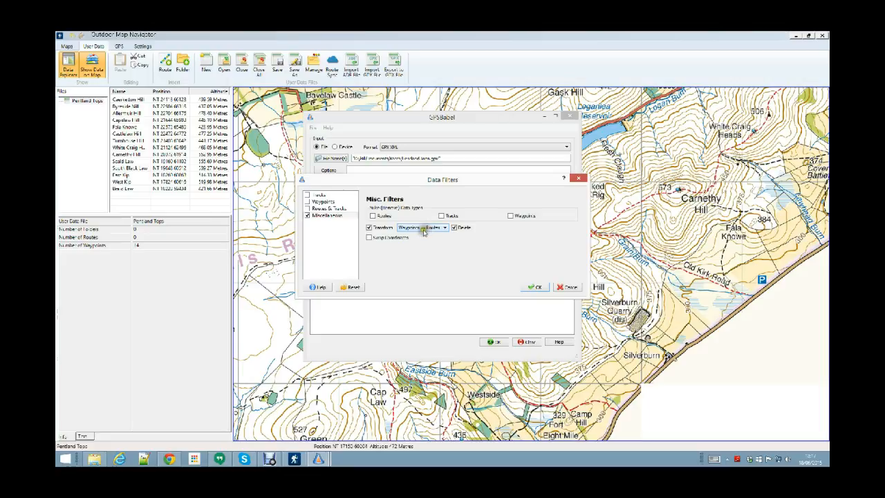
pyautogui.click(533, 287)
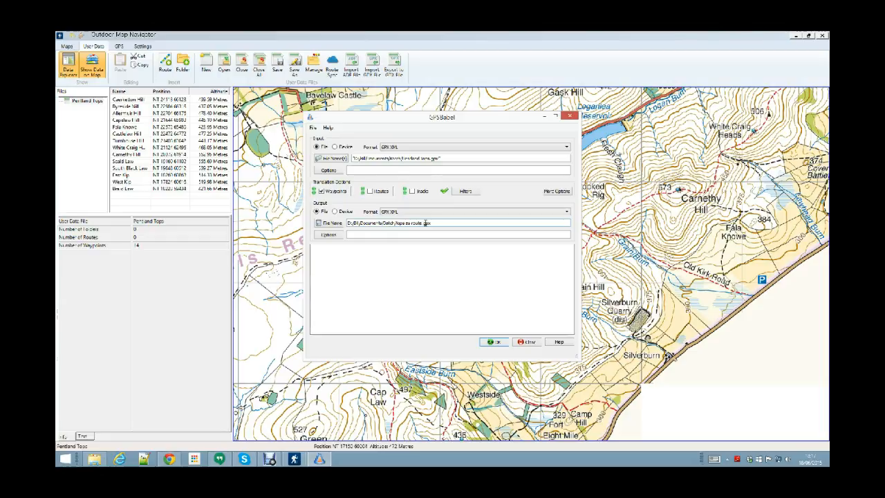
pyautogui.click(492, 342)
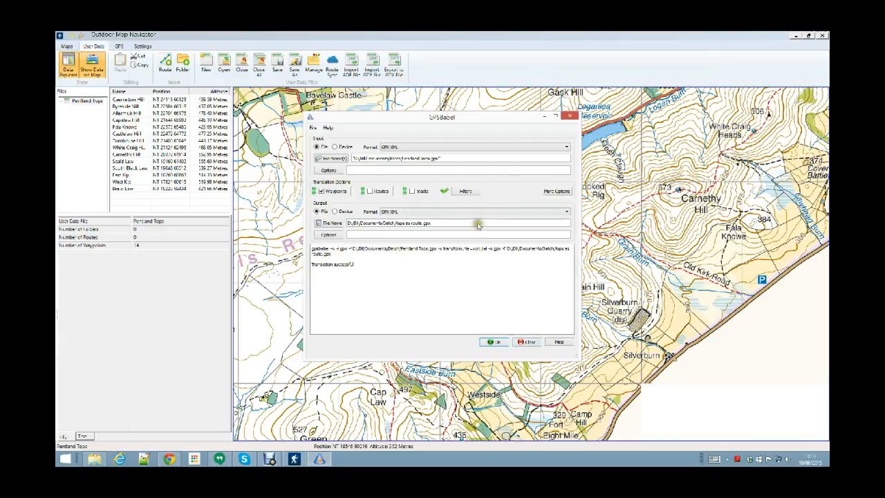
# Return to Outdoor Map Navigator and close the Pentland Tops file
pyautogui.click(544, 118)
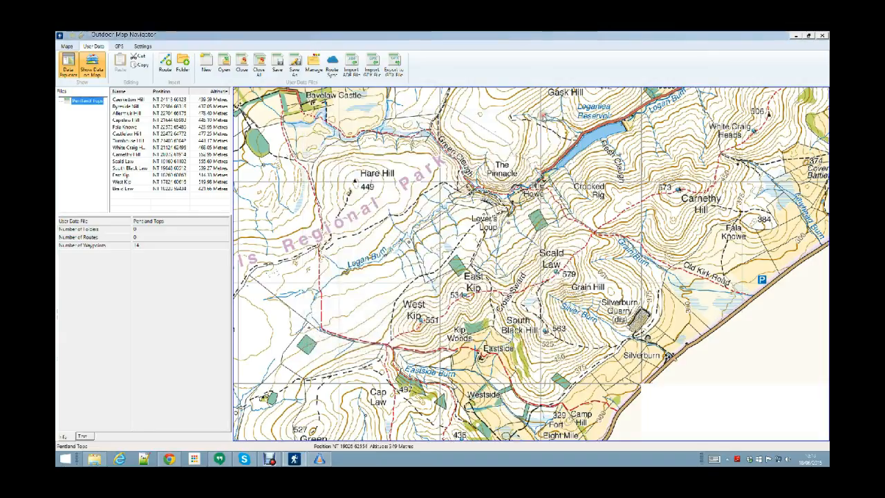
pyautogui.rightClick(87, 101)
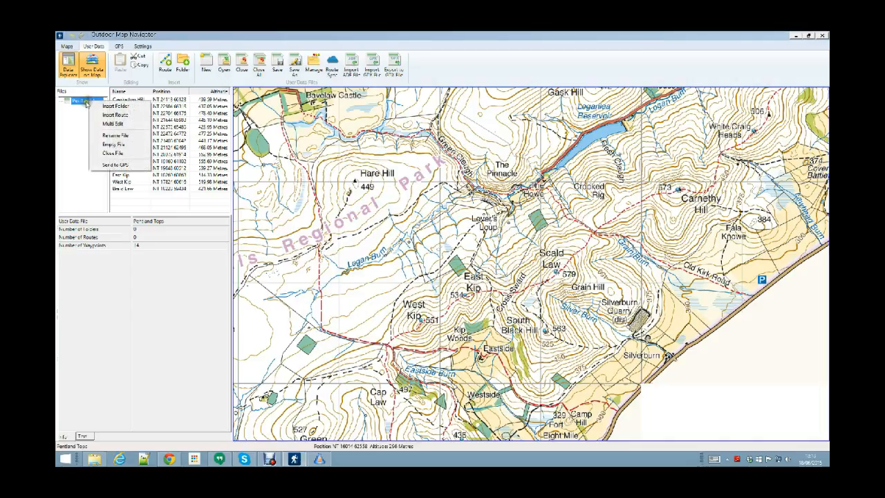
pyautogui.click(113, 152)
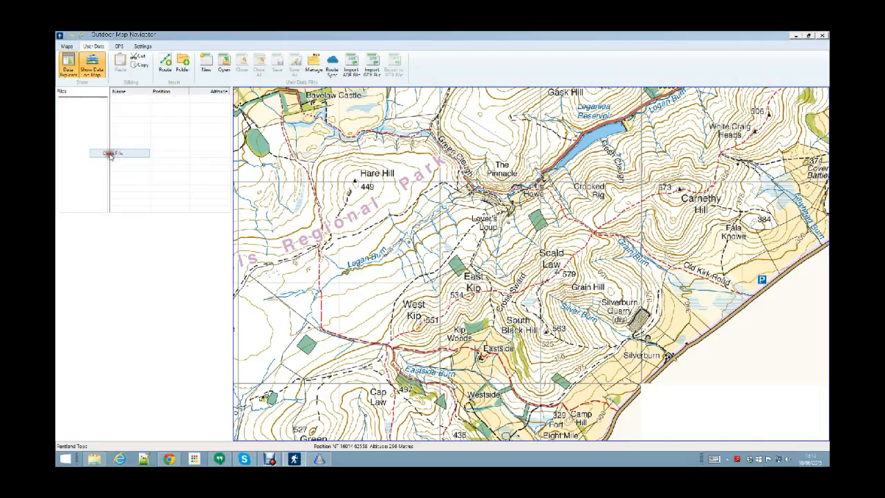
# Import the GPX file tops as route.gpx from the Batch folder under Documents
pyautogui.click(372, 67)
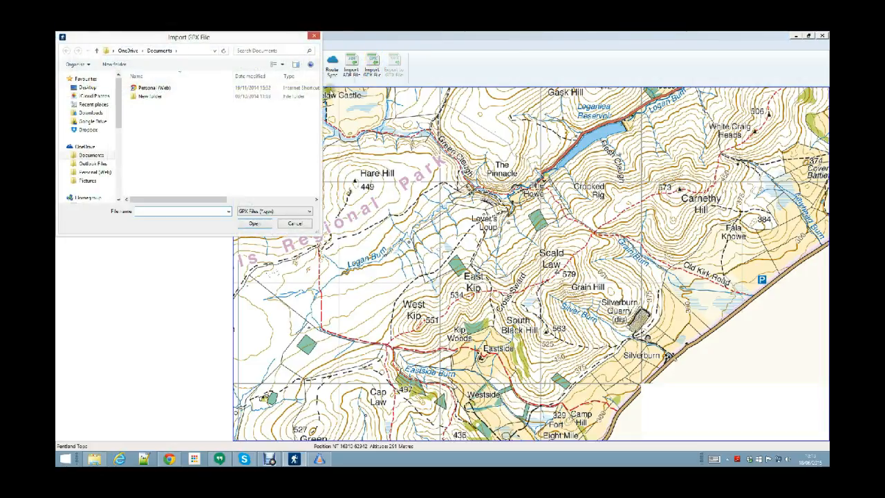
pyautogui.moveTo(116, 118); pyautogui.dragTo(118, 161)
pyautogui.click(99, 143)
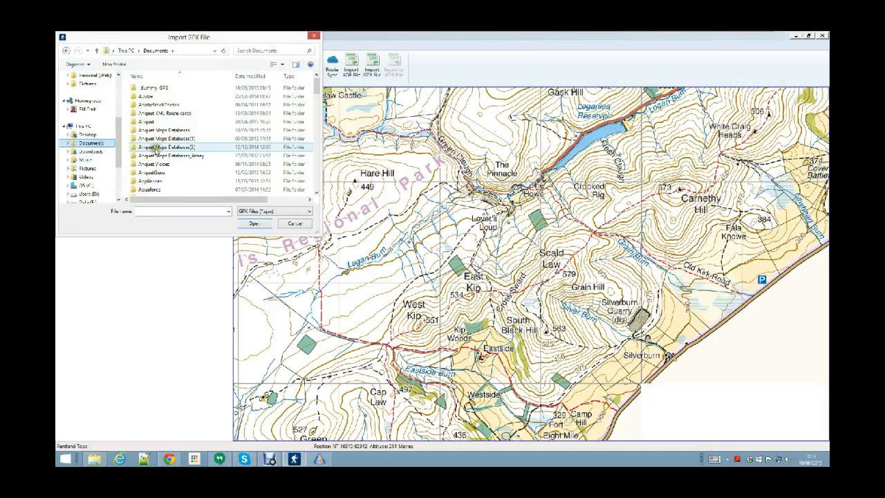
pyautogui.click(211, 168)
pyautogui.scroll(-3, 211, 170)
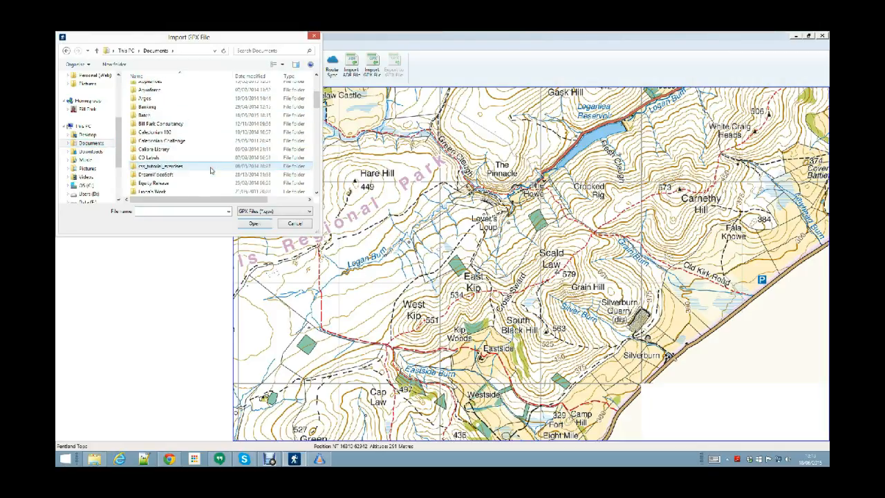
pyautogui.doubleClick(145, 136)
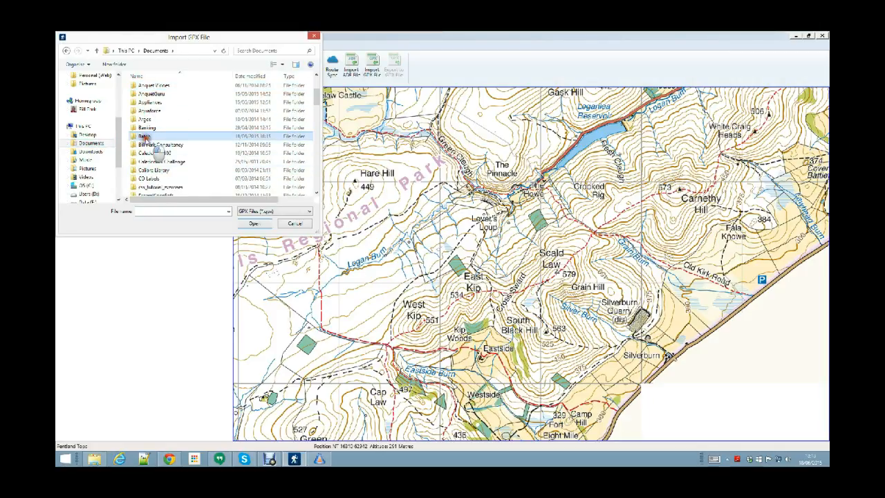
pyautogui.click(157, 188)
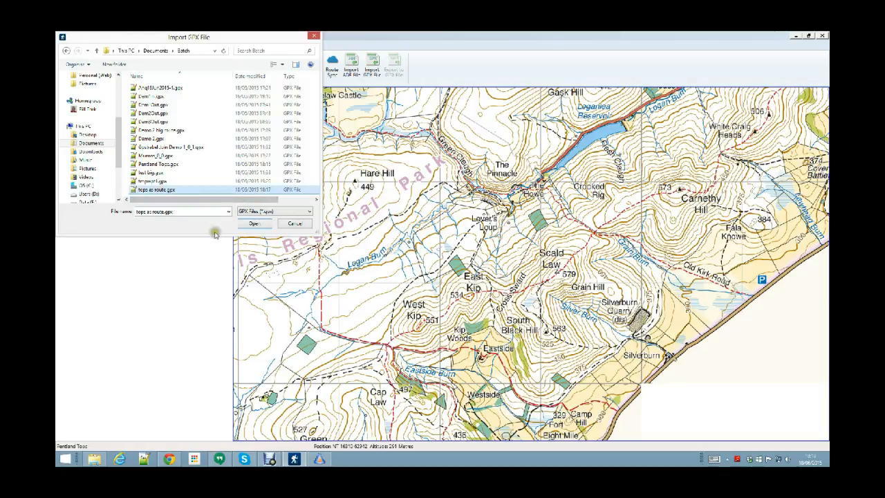
pyautogui.click(254, 223)
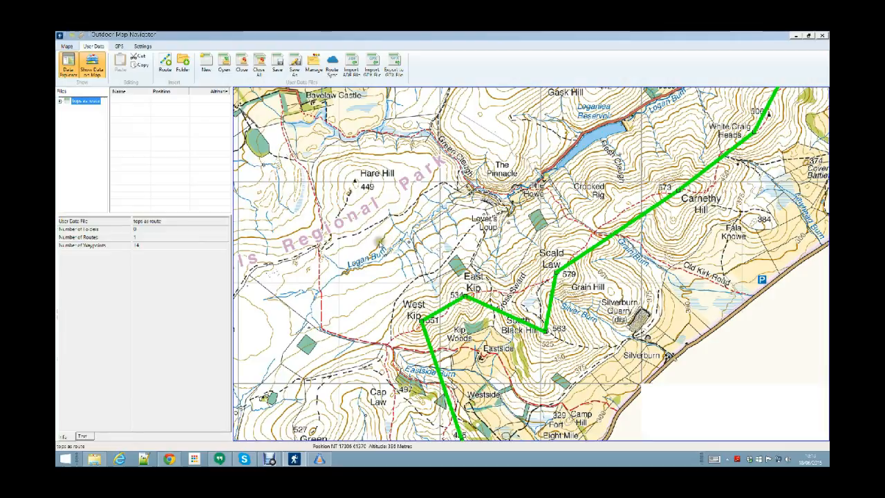
# Select the unnamed route inside the imported tops as route file and name it tops
pyautogui.moveTo(667, 129); pyautogui.dragTo(411, 259)
pyautogui.moveTo(540, 179); pyautogui.dragTo(479, 214)
pyautogui.click(69, 102)
pyautogui.click(59, 102)
pyautogui.click(74, 109)
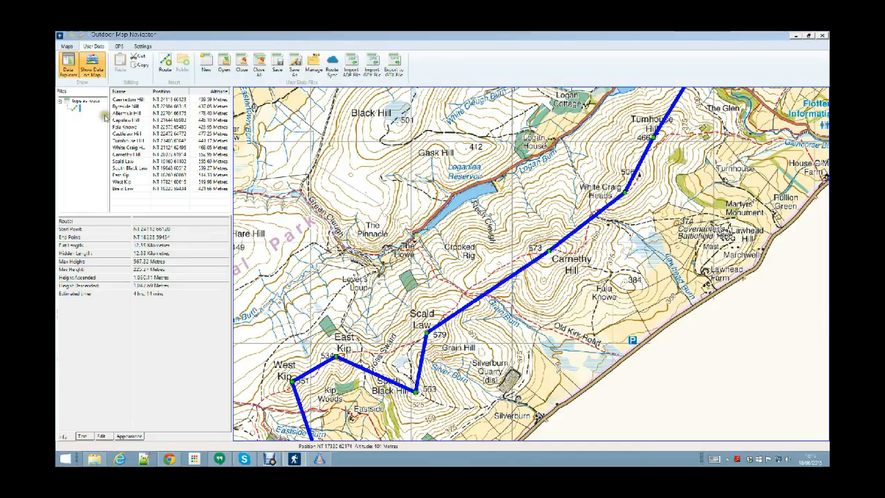
pyautogui.click(106, 435)
pyautogui.click(85, 231)
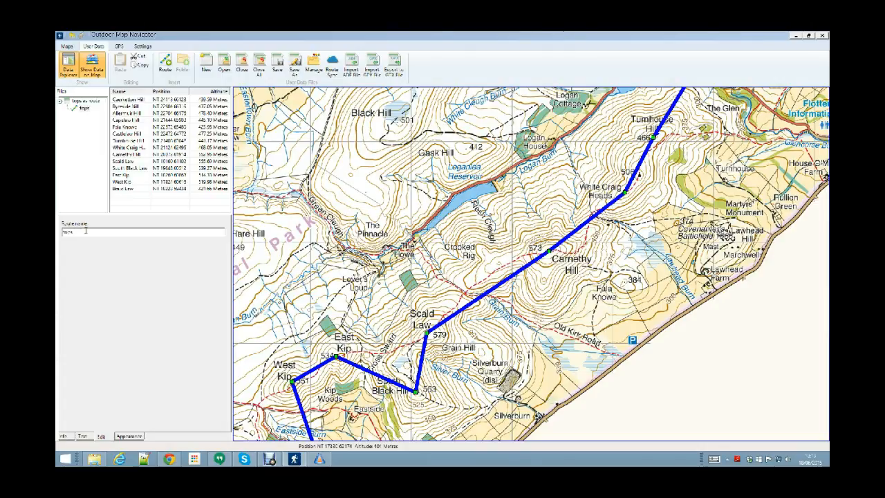
# Review the northern part of the tops route on the map, the file's summary and the route's details
pyautogui.click(85, 109)
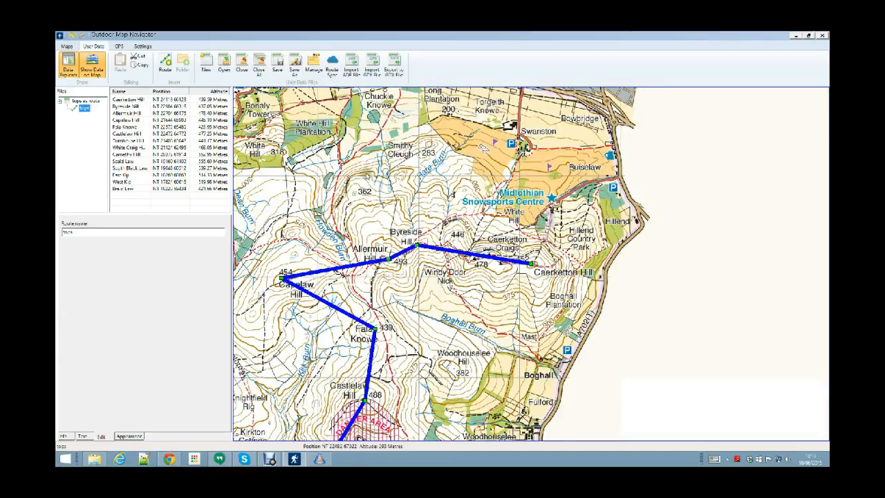
pyautogui.click(85, 101)
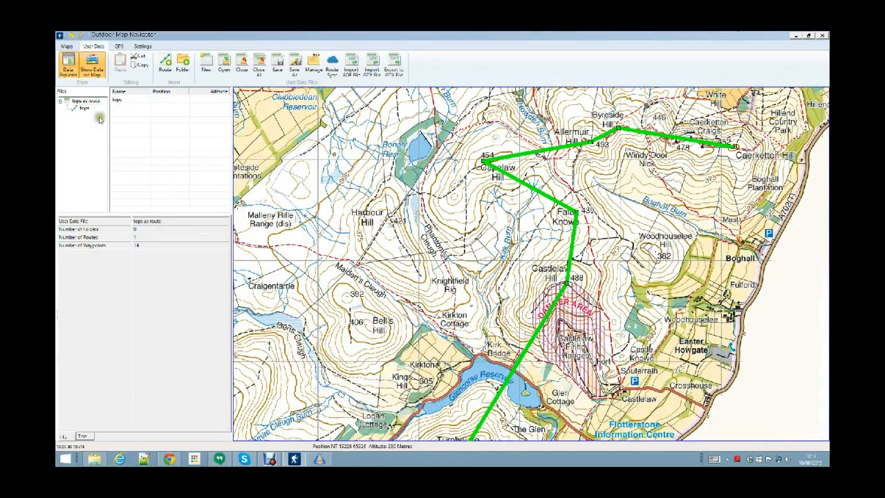
pyautogui.click(84, 108)
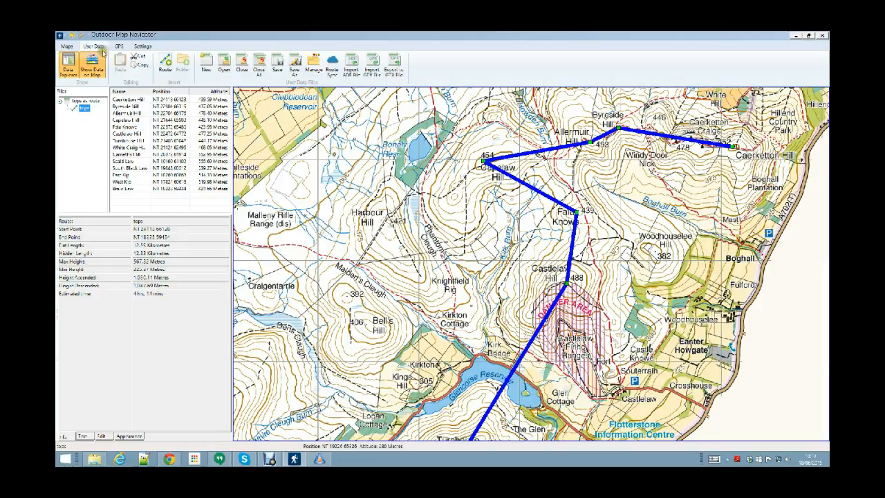
# Open the program's Route Card options and check the available base file styles
pyautogui.click(67, 46)
pyautogui.click(140, 45)
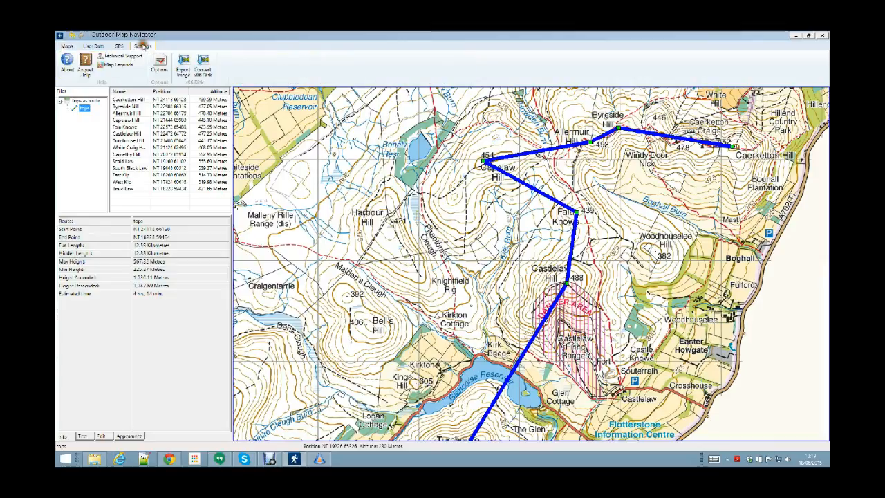
pyautogui.click(159, 65)
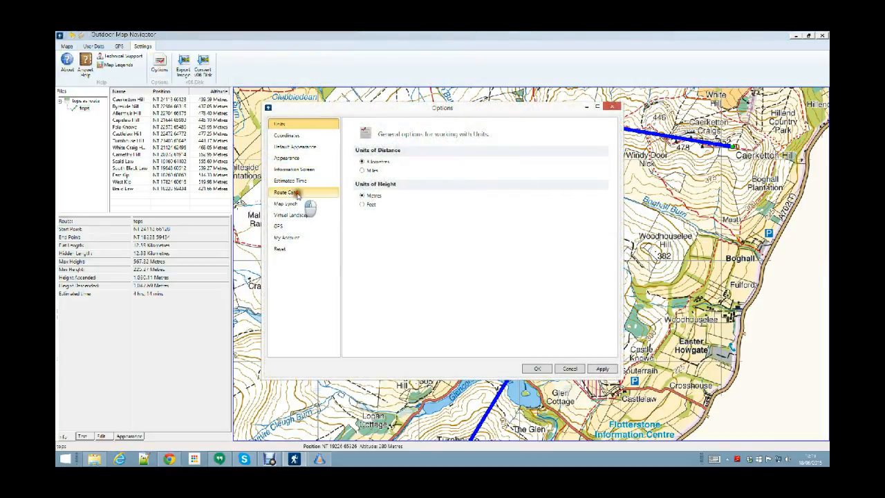
pyautogui.click(298, 193)
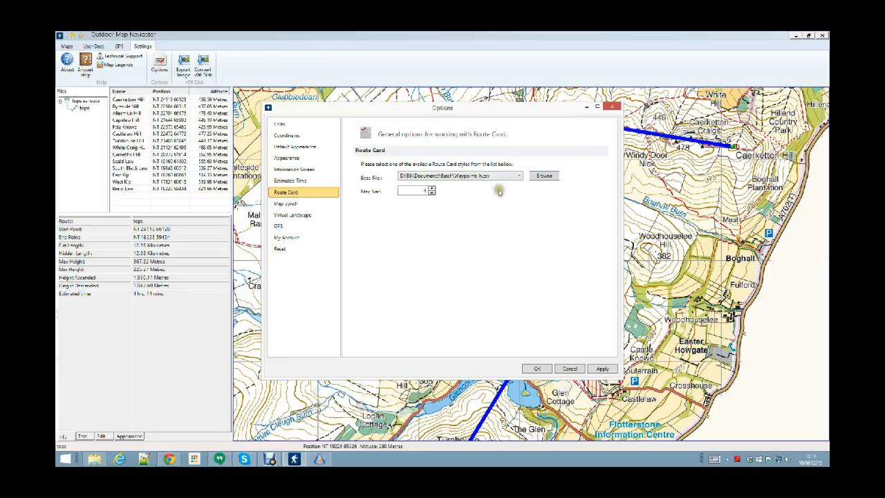
pyautogui.click(519, 177)
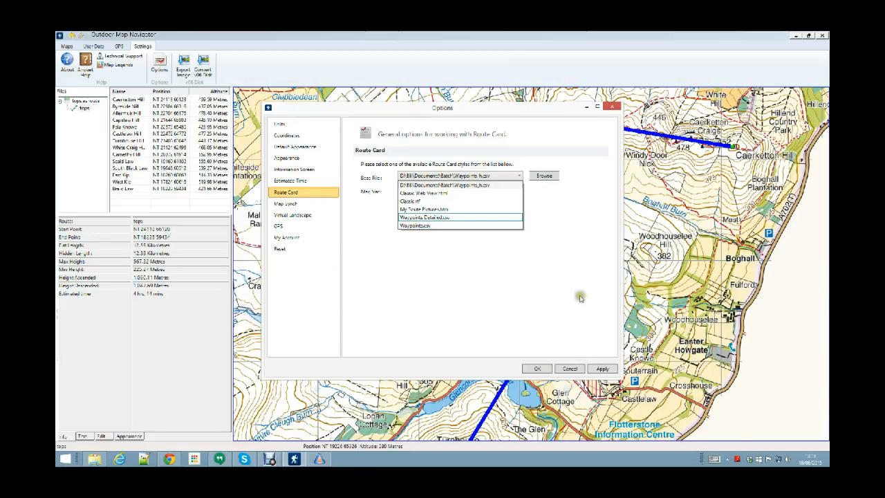
# Choose Waypoints_h.csv from the Batch folder as the route card's base file and accept the options
pyautogui.click(546, 177)
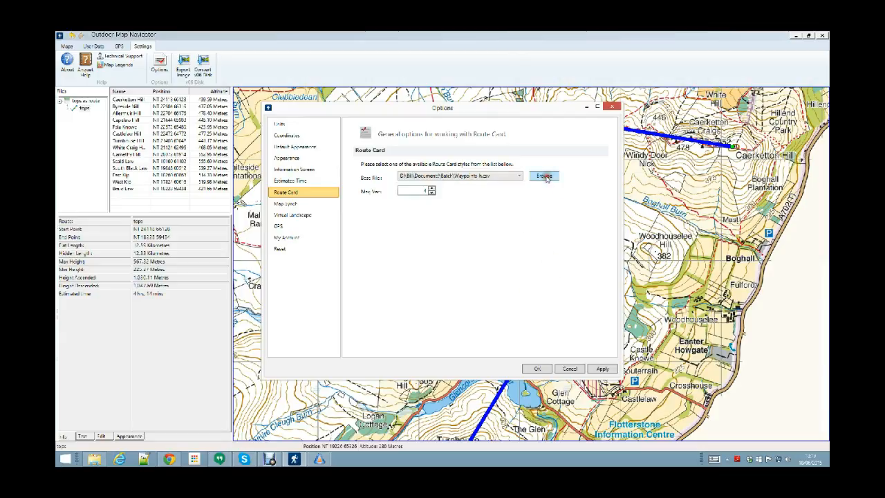
pyautogui.click(547, 178)
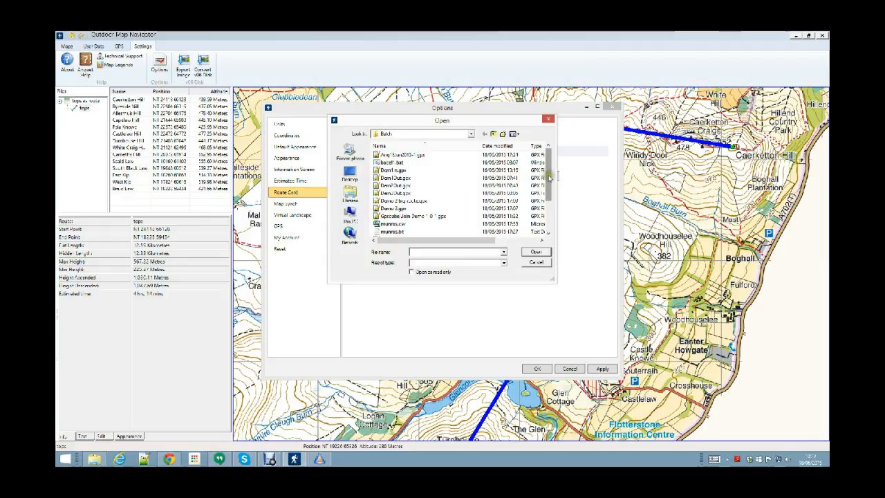
pyautogui.moveTo(549, 179); pyautogui.dragTo(559, 228)
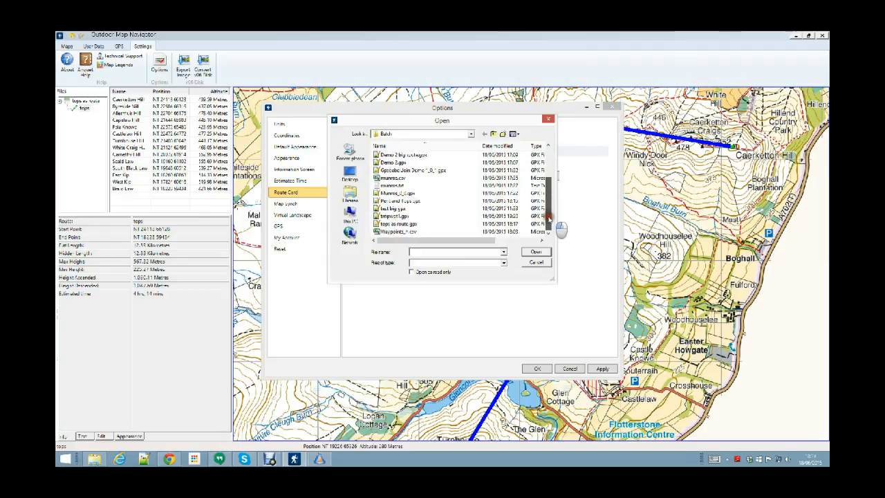
pyautogui.click(398, 232)
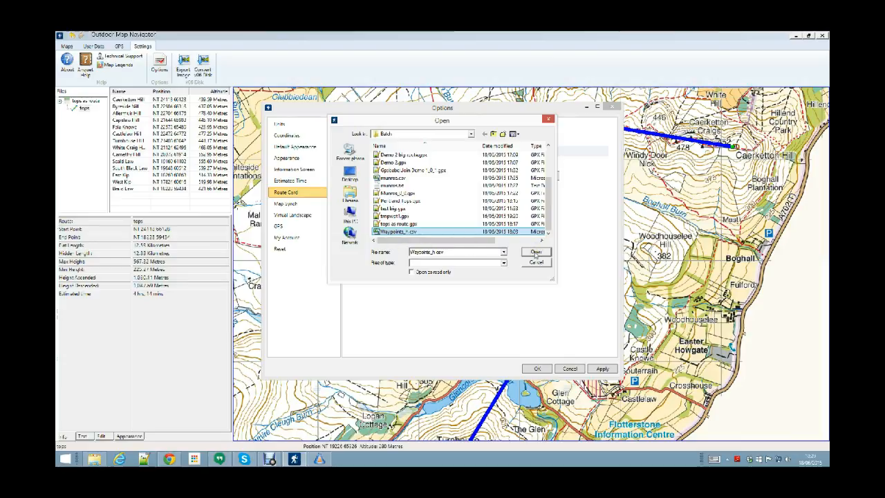
pyautogui.rightClick(439, 234)
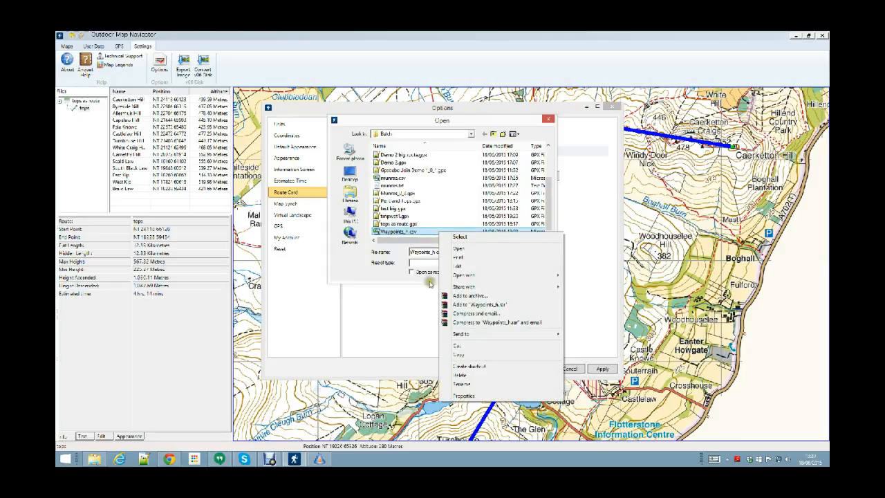
pyautogui.click(411, 324)
pyautogui.click(424, 228)
pyautogui.click(538, 253)
pyautogui.click(538, 253)
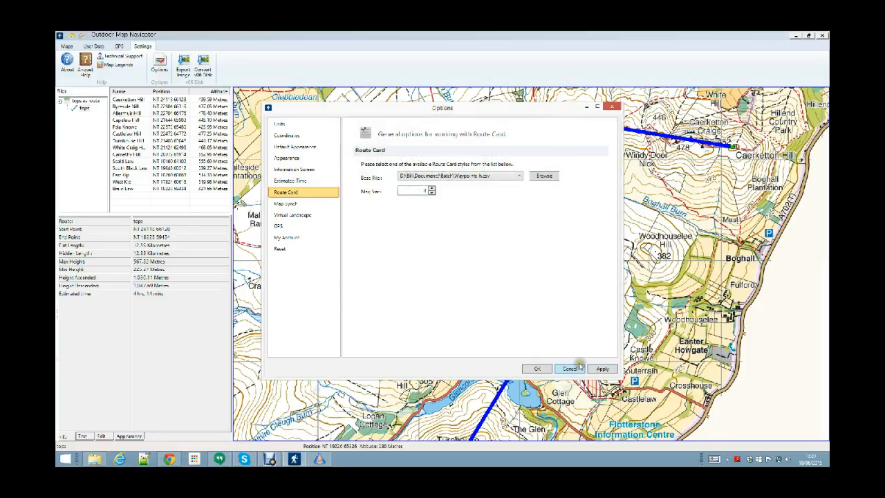
pyautogui.click(539, 369)
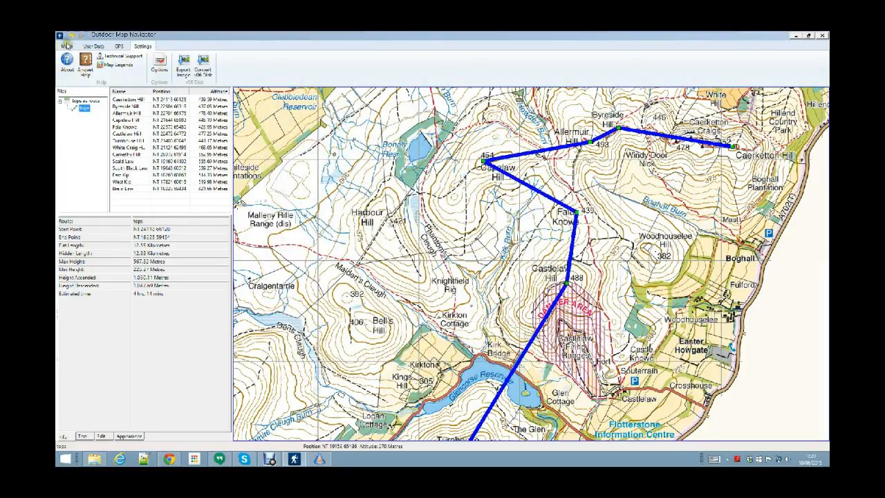
# Generate the route card for the tops route and widen the spreadsheet's name, grid reference and altitude columns to fit their contents
pyautogui.click(66, 46)
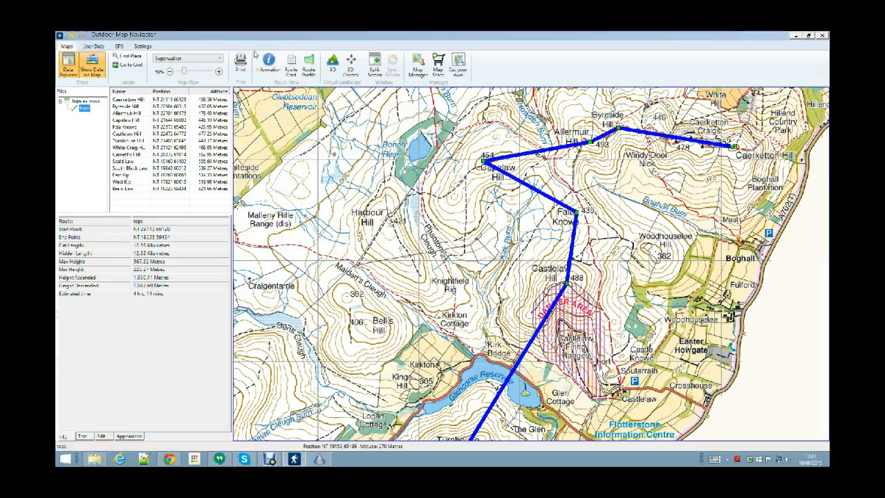
pyautogui.click(290, 63)
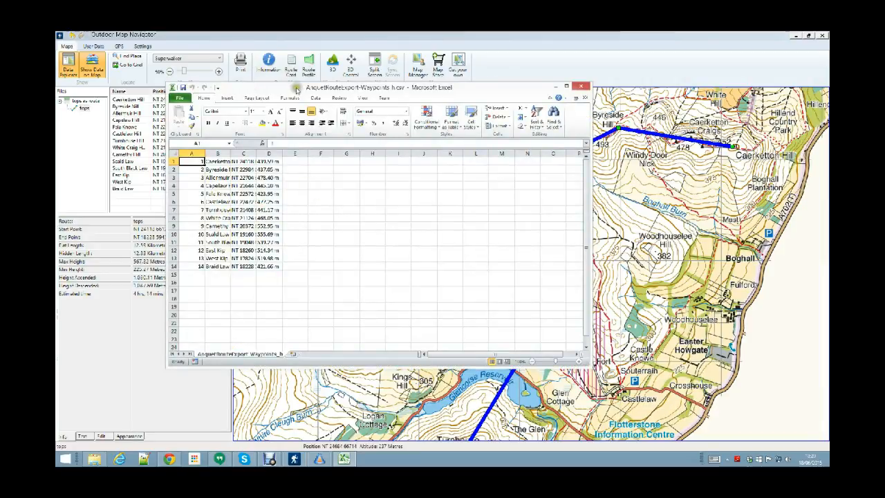
pyautogui.moveTo(295, 88); pyautogui.dragTo(380, 76)
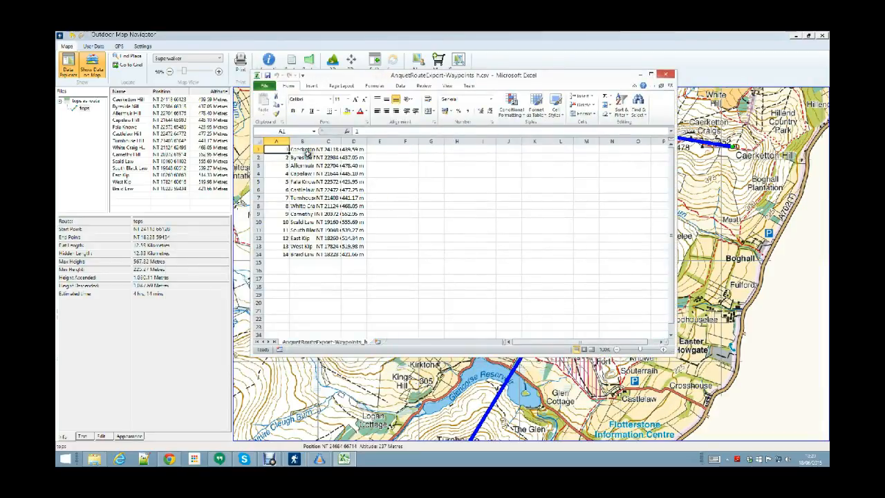
pyautogui.moveTo(313, 141); pyautogui.dragTo(435, 143)
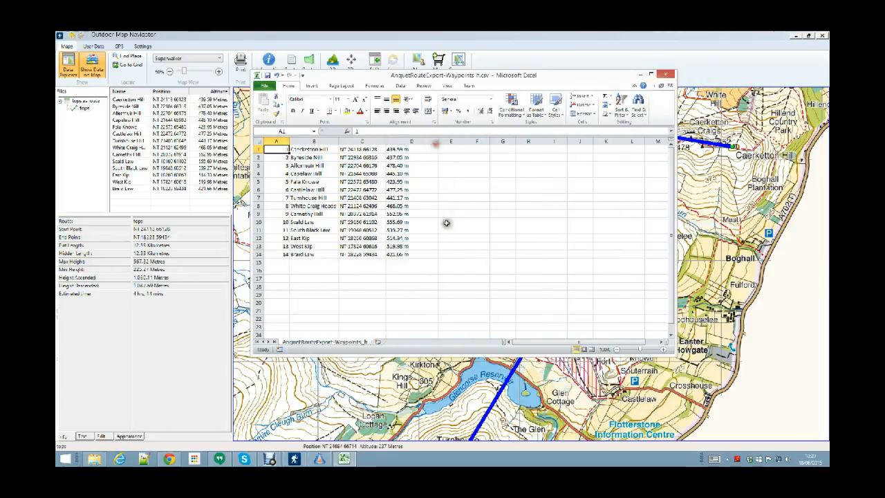